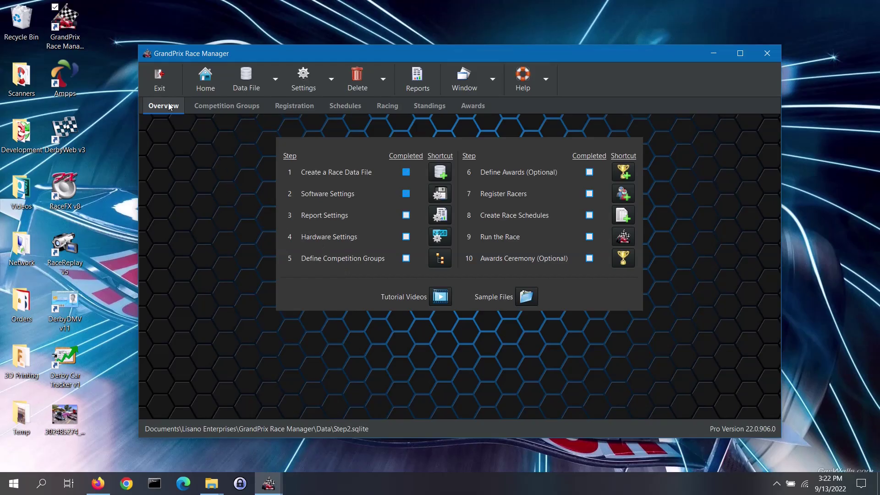
Step: Open Report Settings from the step 3 shortcut on the Overview tab
{"action": "left_click", "coordinate": [440, 215]}
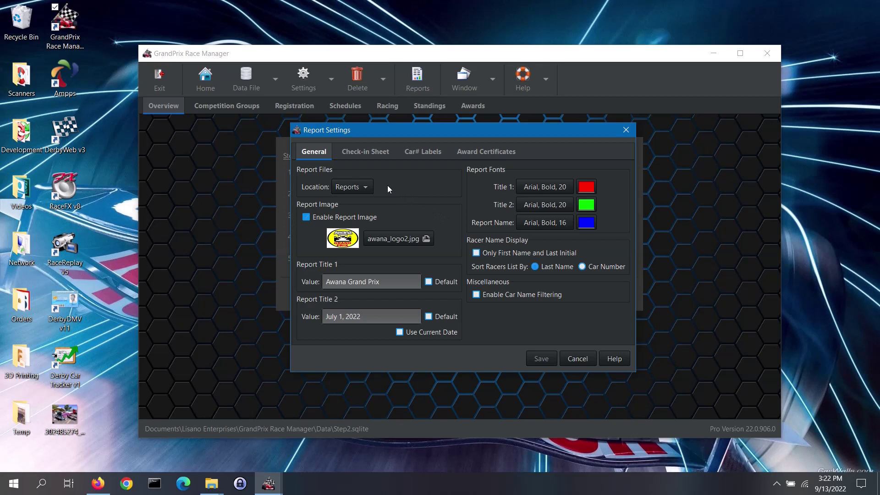
Step: Set the report files location to GrandPrix Race Manager's Reports folder
{"action": "left_click", "coordinate": [358, 188]}
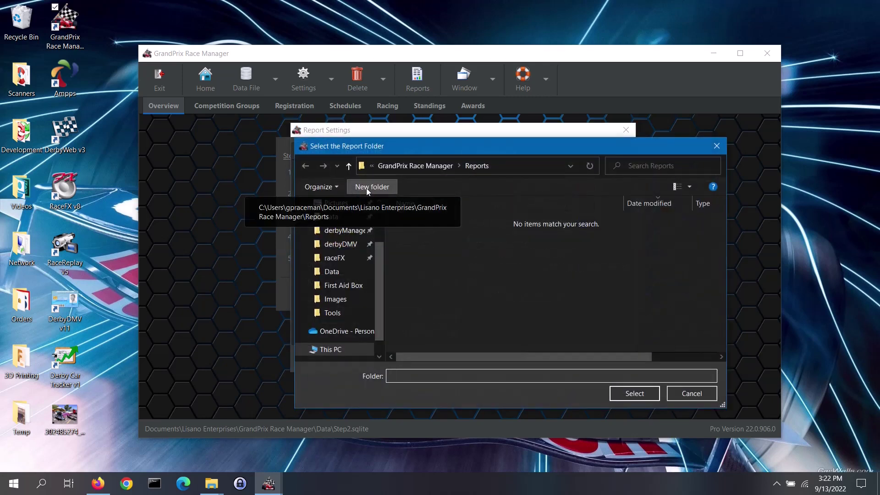
{"action": "left_click", "coordinate": [350, 166]}
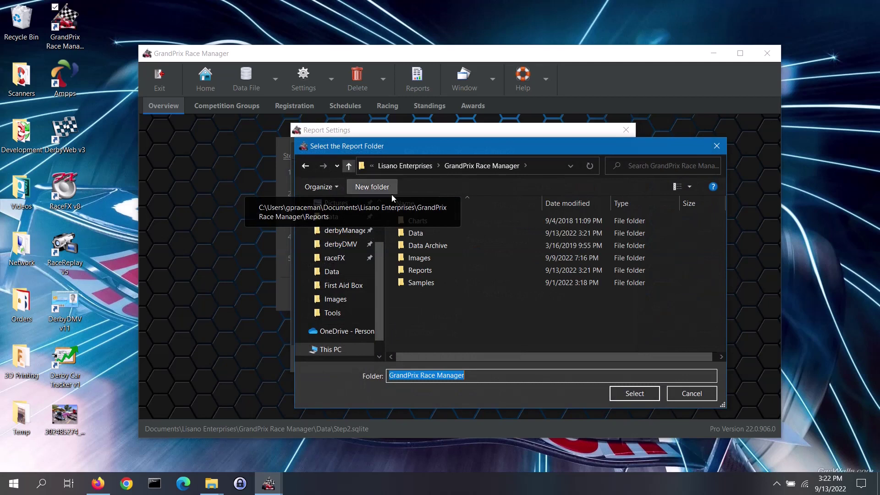
{"action": "left_click", "coordinate": [419, 270]}
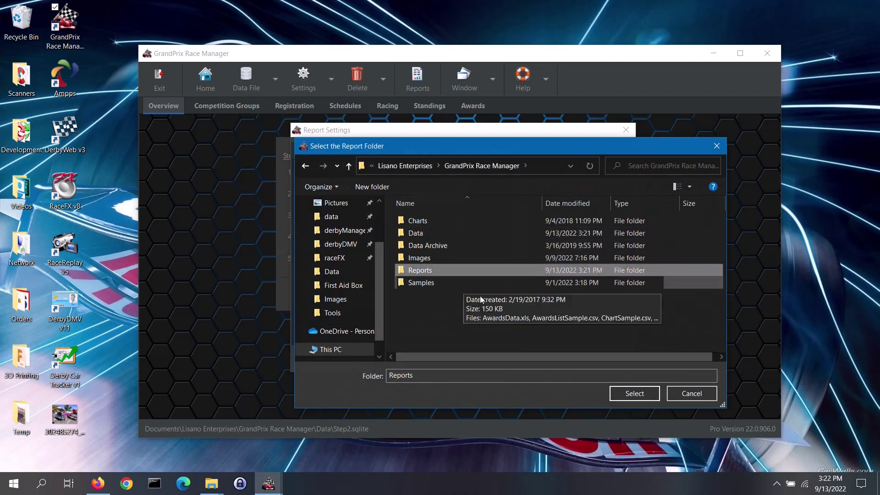
{"action": "left_click", "coordinate": [622, 395]}
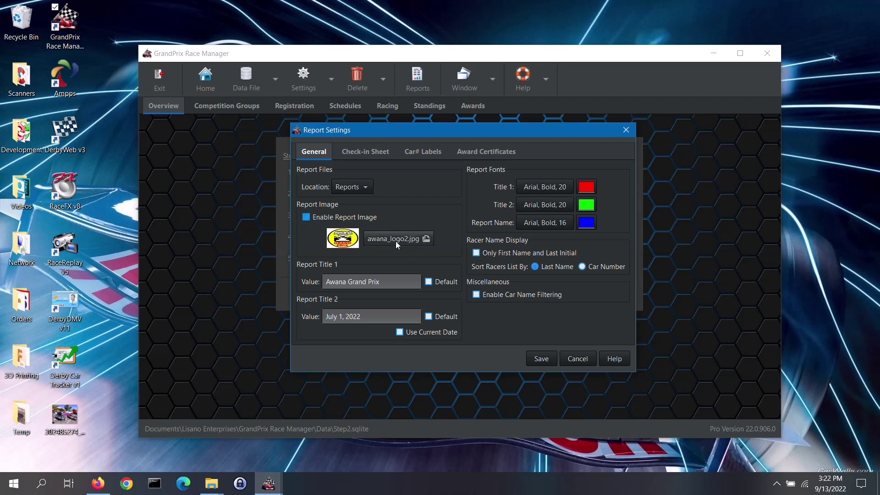
Step: Change the report image from awana_logo2.jpg to car.jpg in the Images folder
{"action": "left_click", "coordinate": [399, 238]}
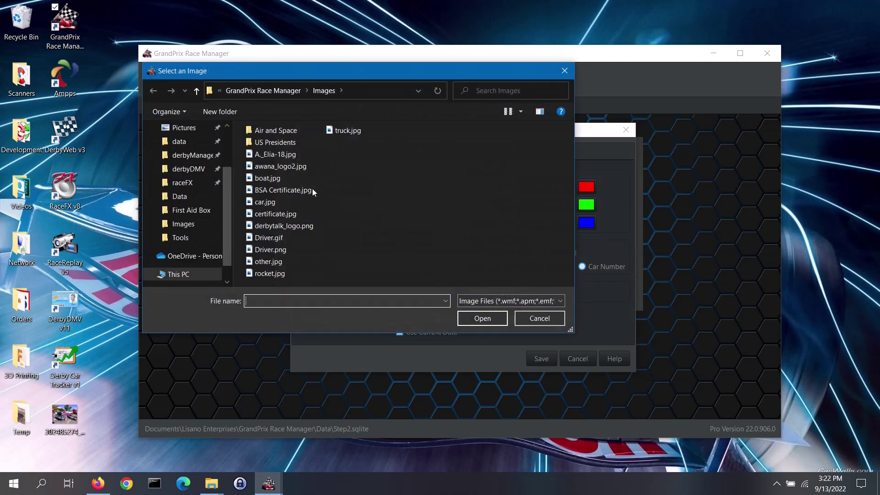
{"action": "left_click", "coordinate": [269, 202]}
{"action": "left_click", "coordinate": [484, 321]}
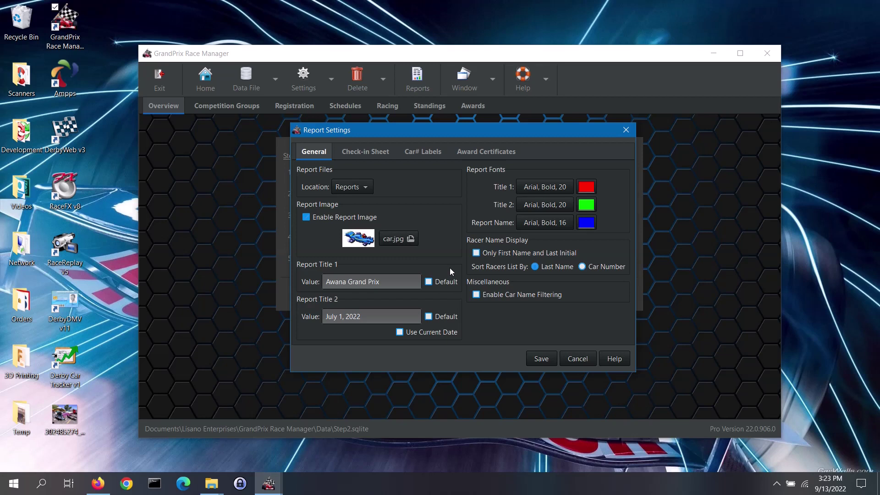
Step: Make Report Title 1 default and set Report Title 2 to default value 'Hello' instead of the date
{"action": "left_click", "coordinate": [430, 285]}
{"action": "left_click", "coordinate": [400, 333]}
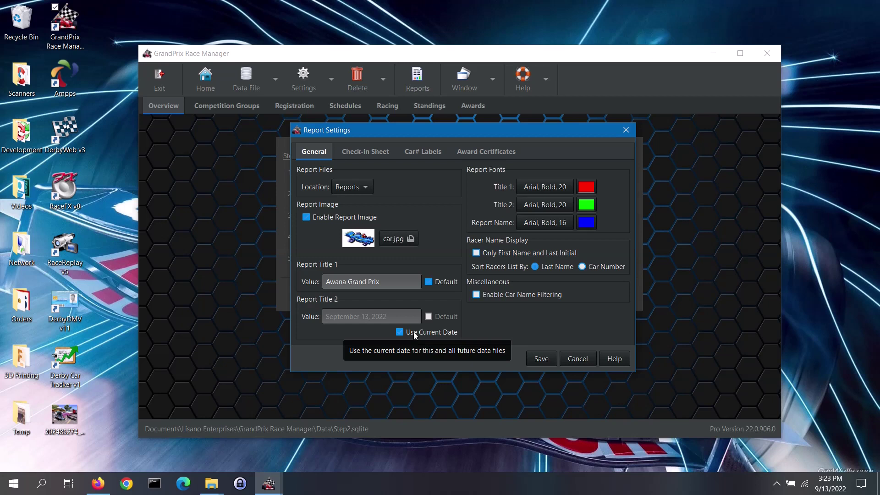
{"action": "left_click", "coordinate": [414, 332]}
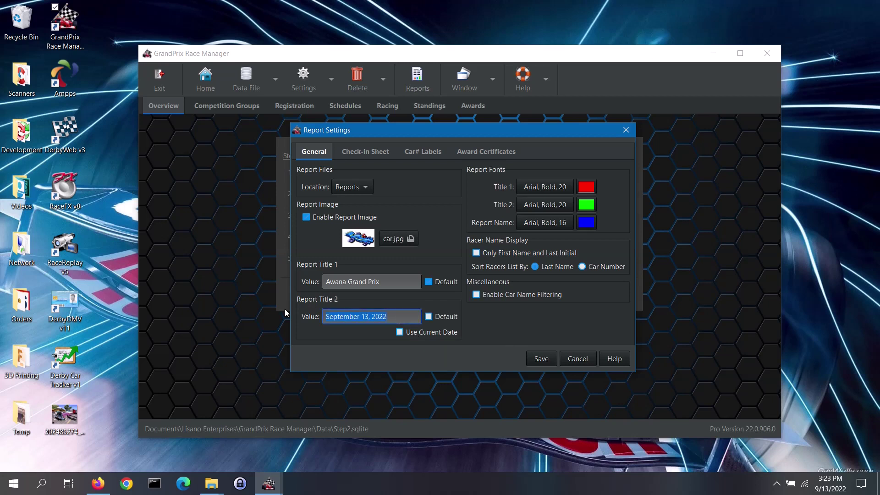
{"action": "type", "text": "Hello"}
{"action": "left_click", "coordinate": [430, 316]}
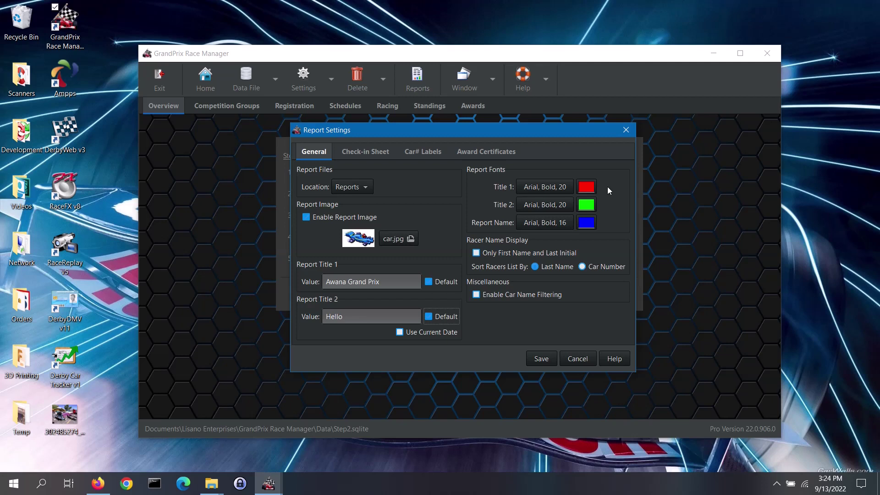
{"action": "left_click", "coordinate": [558, 188]}
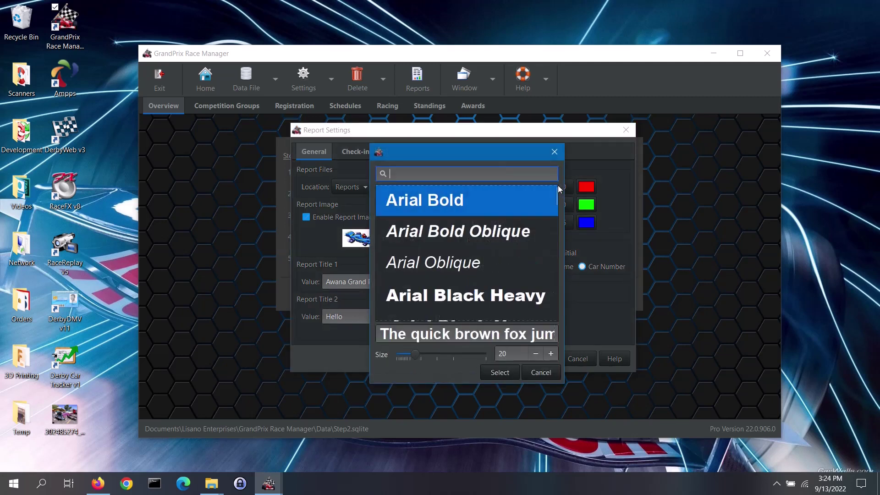
{"action": "left_click_drag", "start_coordinate": [557, 203], "coordinate": [554, 274]}
{"action": "left_click", "coordinate": [450, 247]}
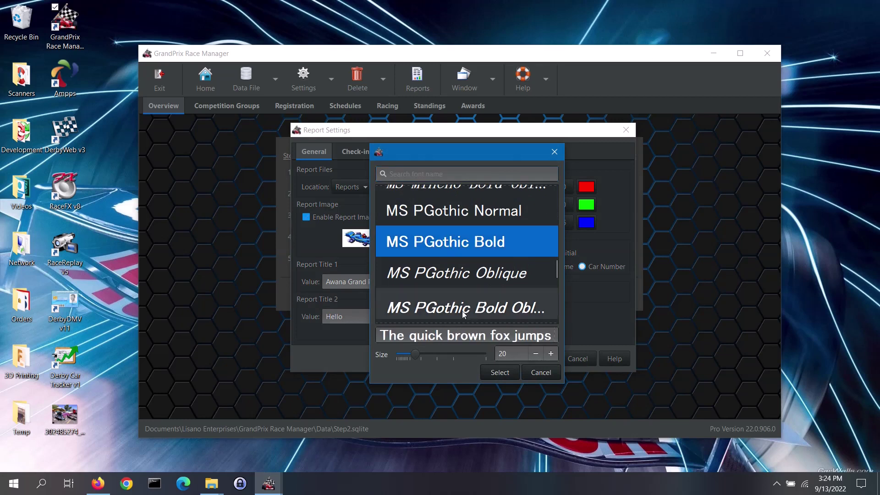
{"action": "left_click_drag", "start_coordinate": [415, 353], "coordinate": [441, 356]}
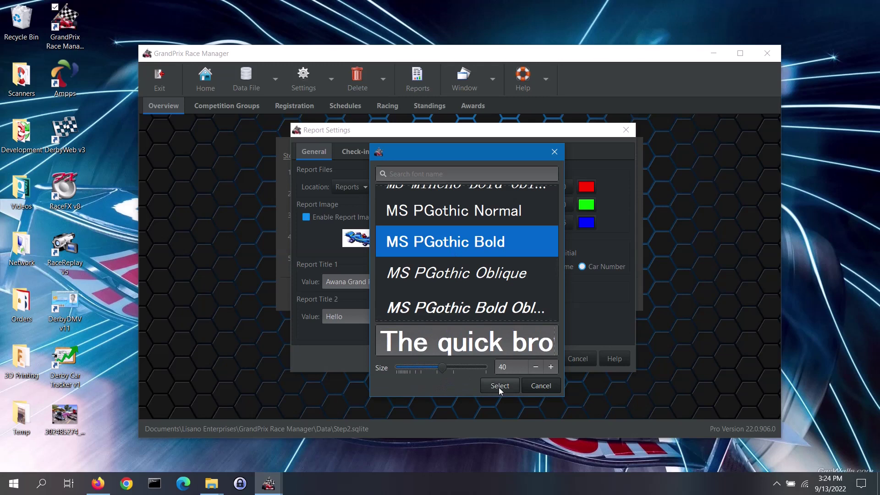
{"action": "left_click", "coordinate": [544, 389]}
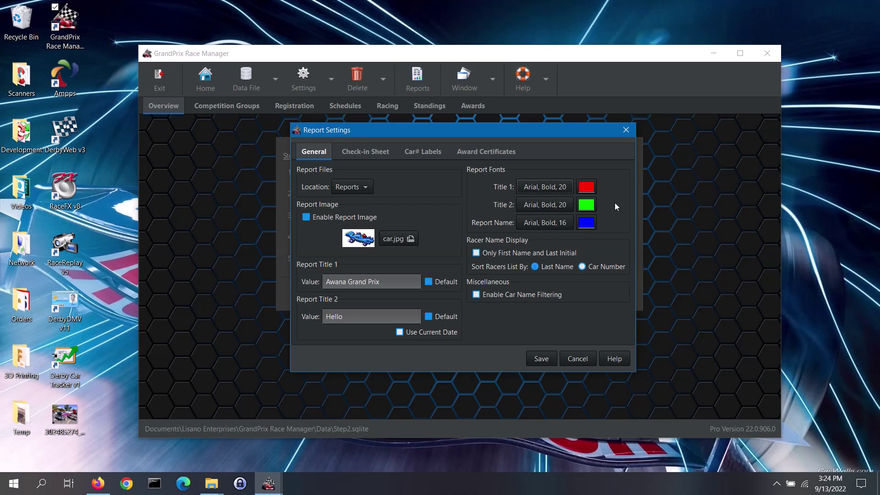
{"action": "left_click", "coordinate": [591, 191]}
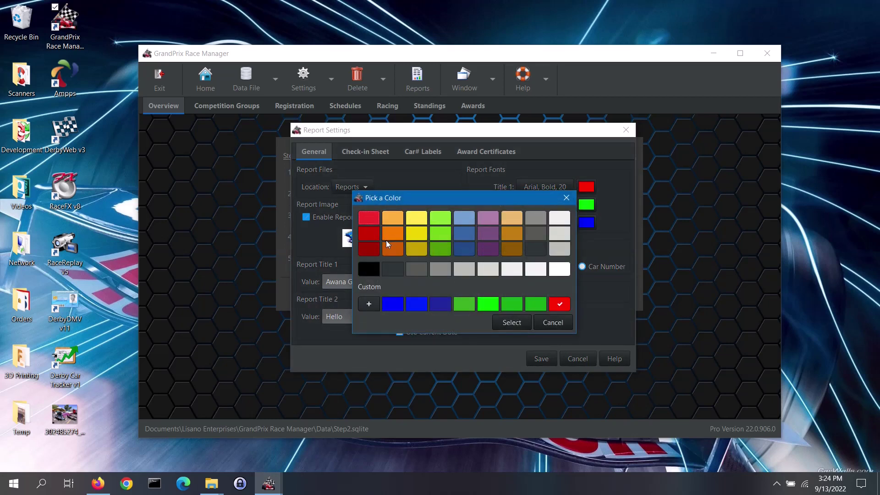
{"action": "left_click", "coordinate": [377, 307]}
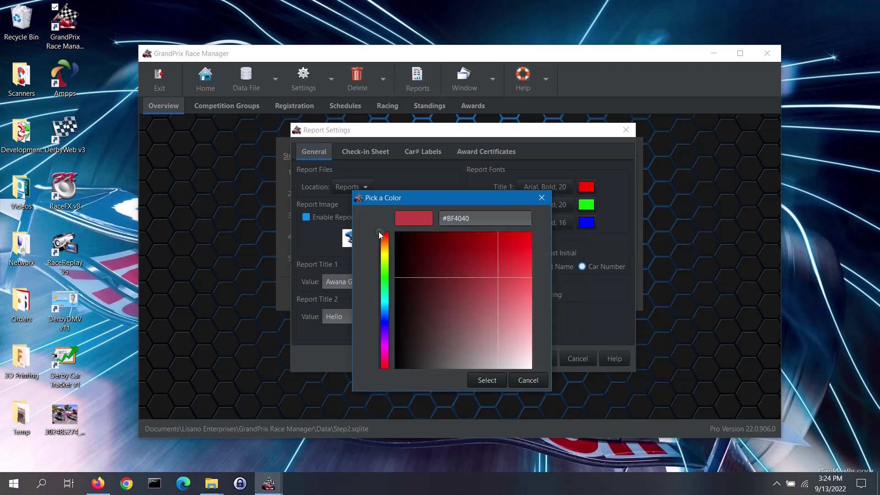
{"action": "left_click_drag", "start_coordinate": [380, 235], "coordinate": [383, 276]}
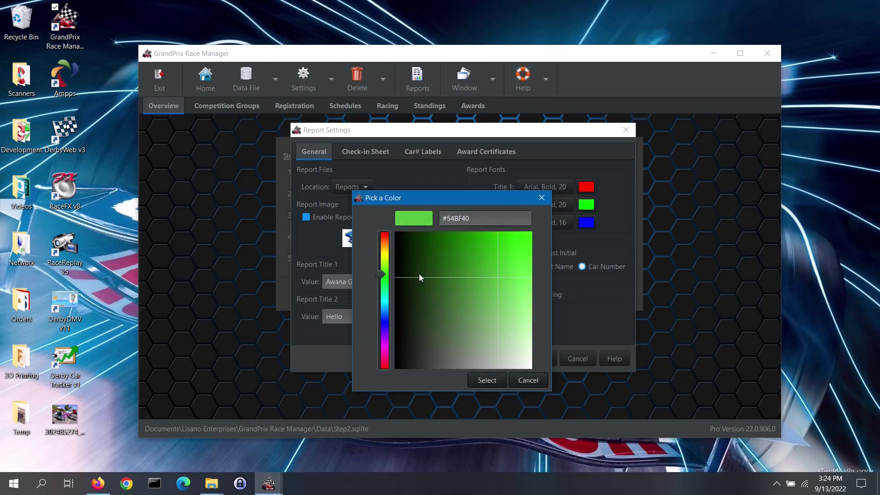
{"action": "left_click", "coordinate": [450, 264]}
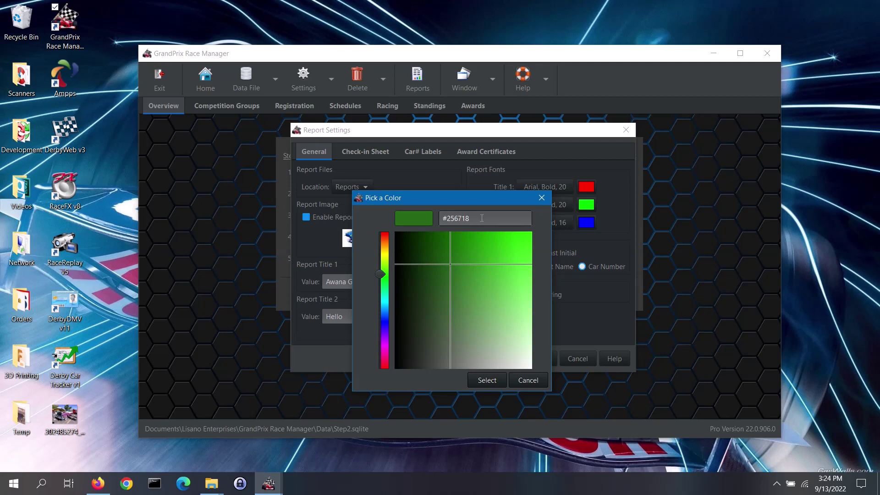
{"action": "left_click_drag", "start_coordinate": [482, 218], "coordinate": [439, 221]}
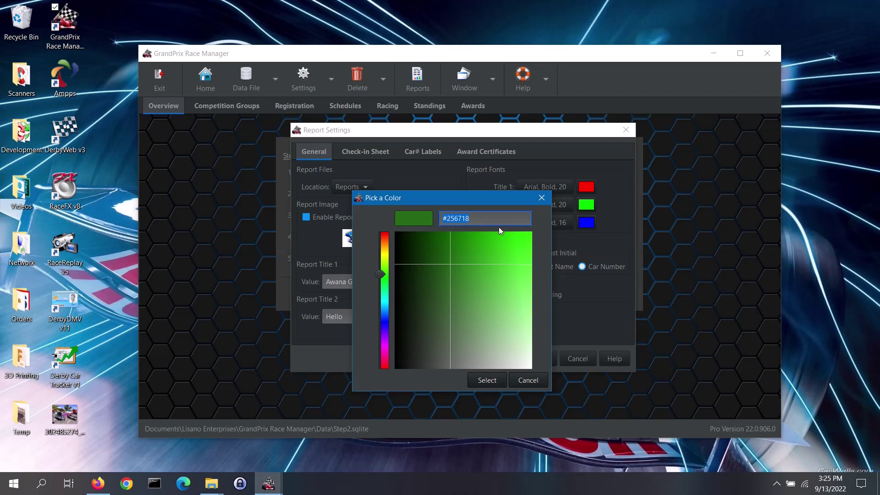
{"action": "left_click", "coordinate": [524, 381]}
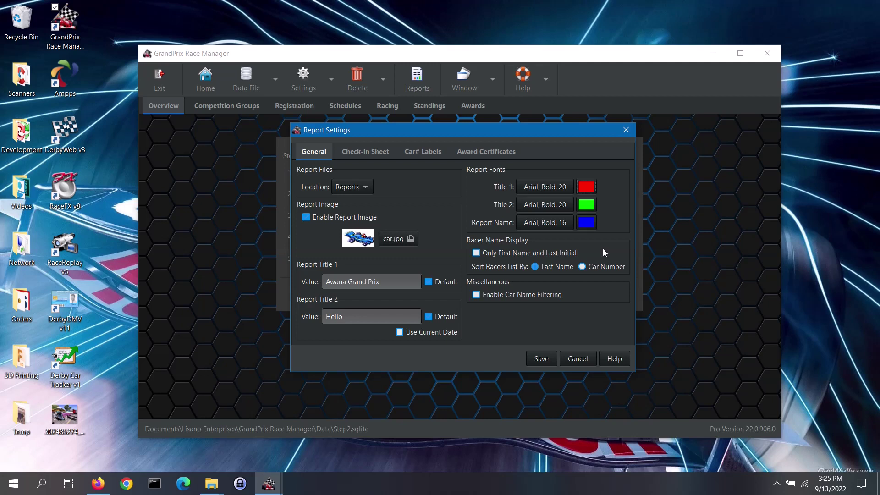
Step: Show racers by first name and last initial, sorted by Car Number
{"action": "left_click", "coordinate": [479, 254]}
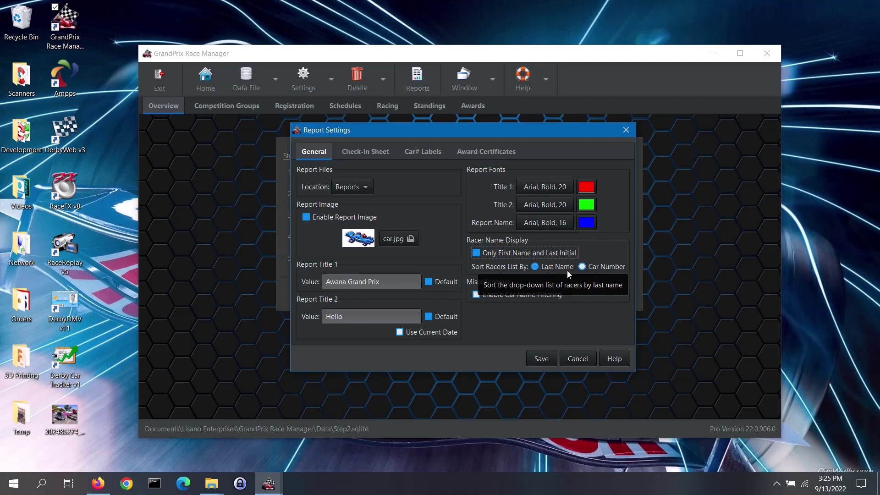
{"action": "left_click", "coordinate": [583, 267]}
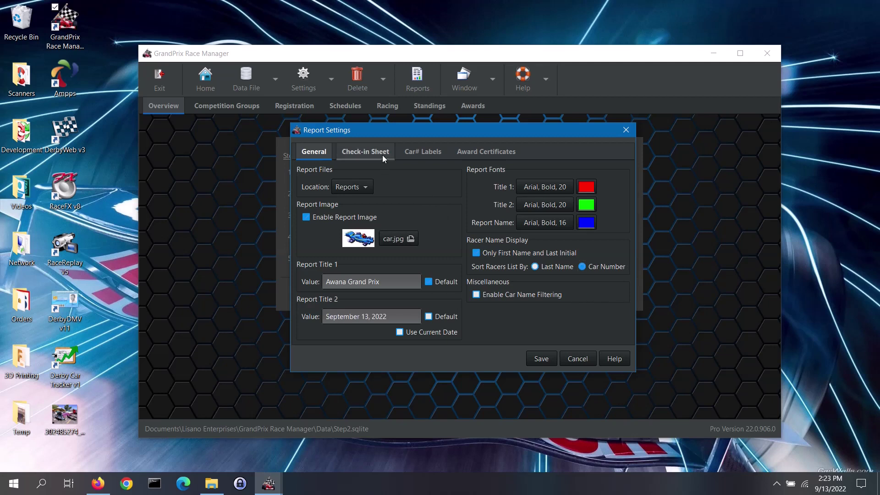
Step: Show the Check-in Sheet page with its eight inspection items
{"action": "left_click", "coordinate": [383, 156]}
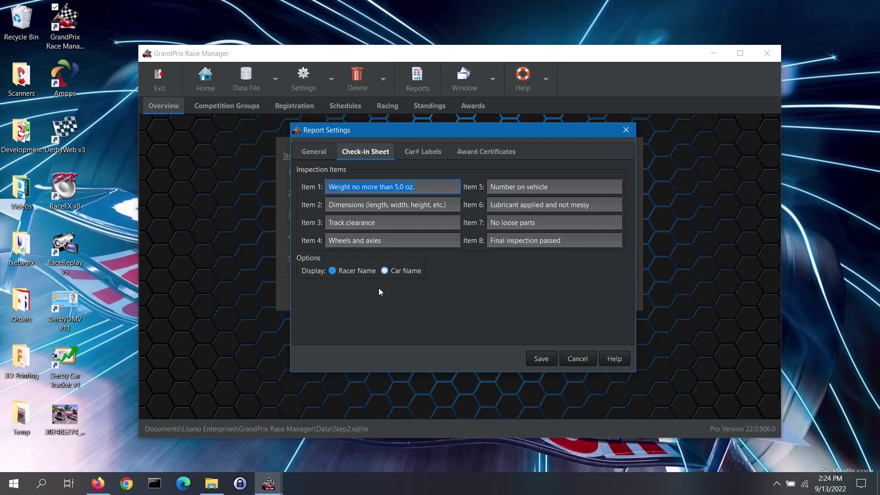
{"action": "left_click", "coordinate": [431, 152]}
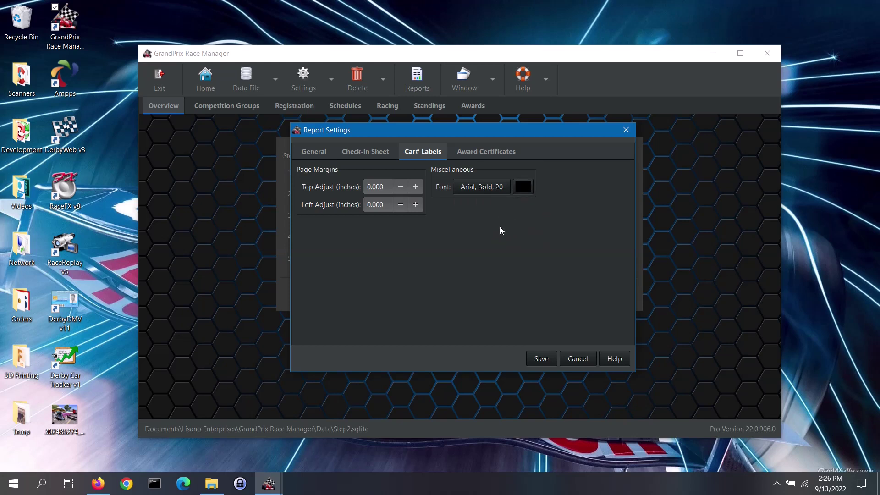
Step: Show the Award Certificates page with its certificate.jpg background and Race Participant title
{"action": "left_click", "coordinate": [470, 151]}
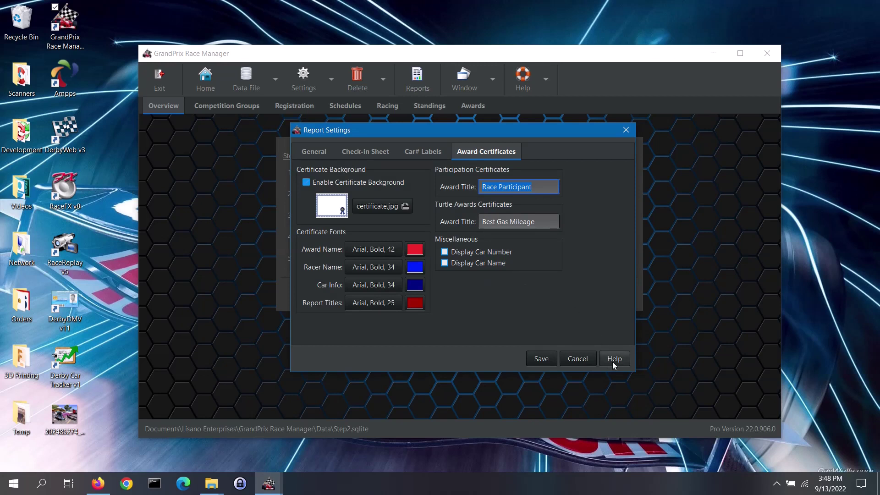
{"action": "left_click", "coordinate": [541, 359]}
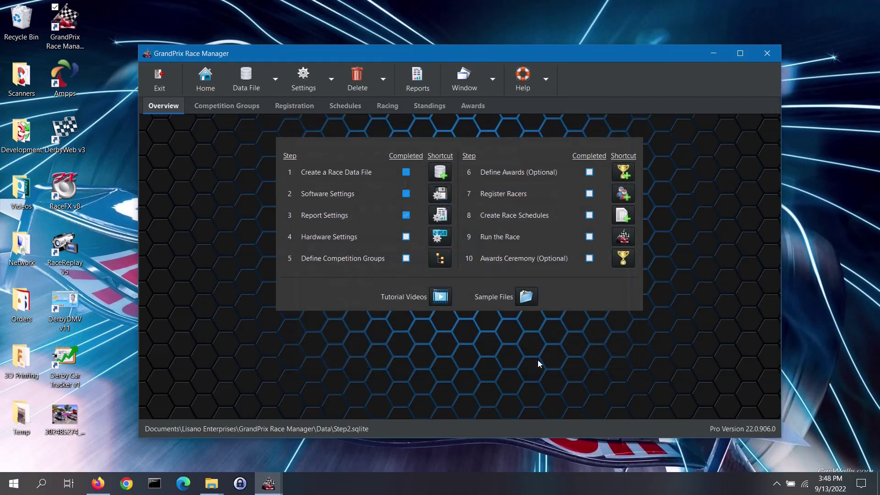